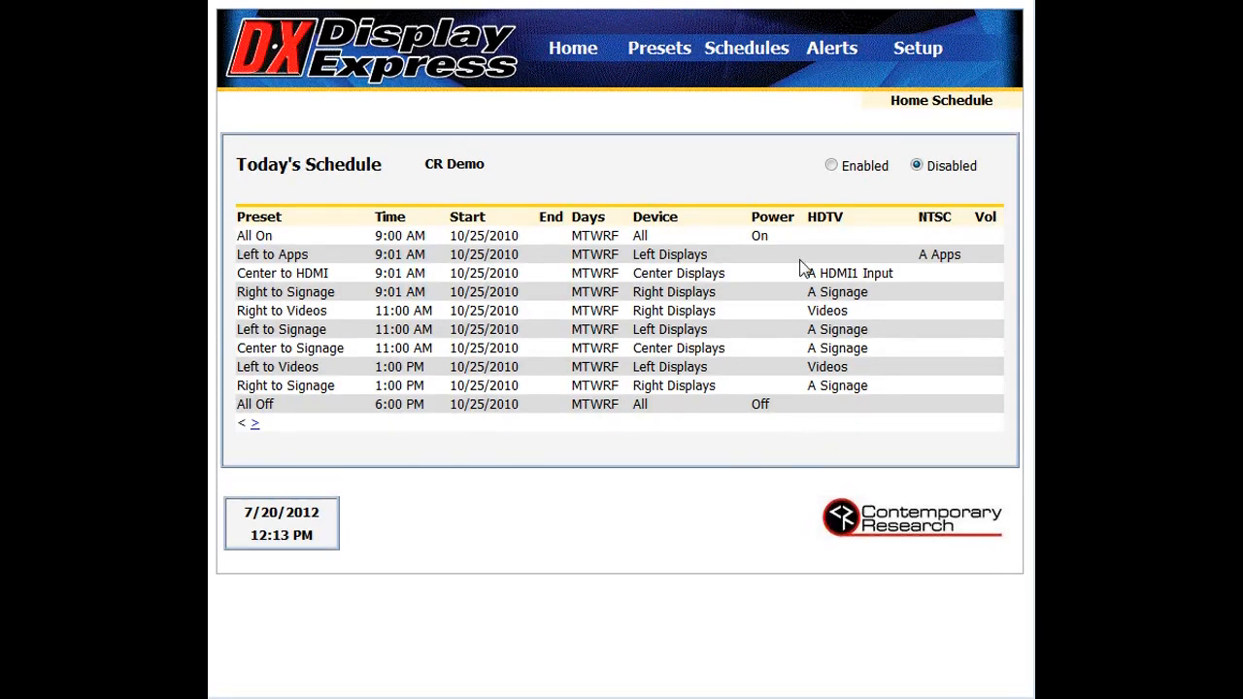
- Open the setup options and select IP for head end communication, checking the first head end address field
{"action": "left_click", "coordinate": [929, 52]}
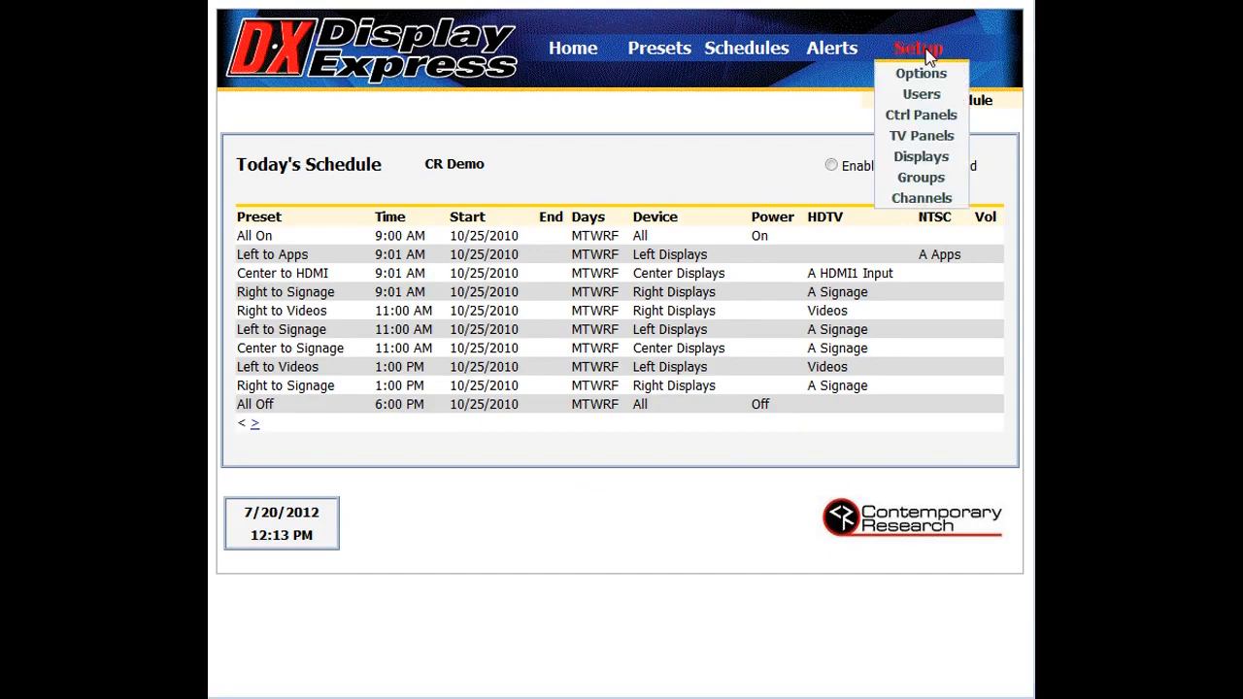
{"action": "left_click", "coordinate": [927, 75]}
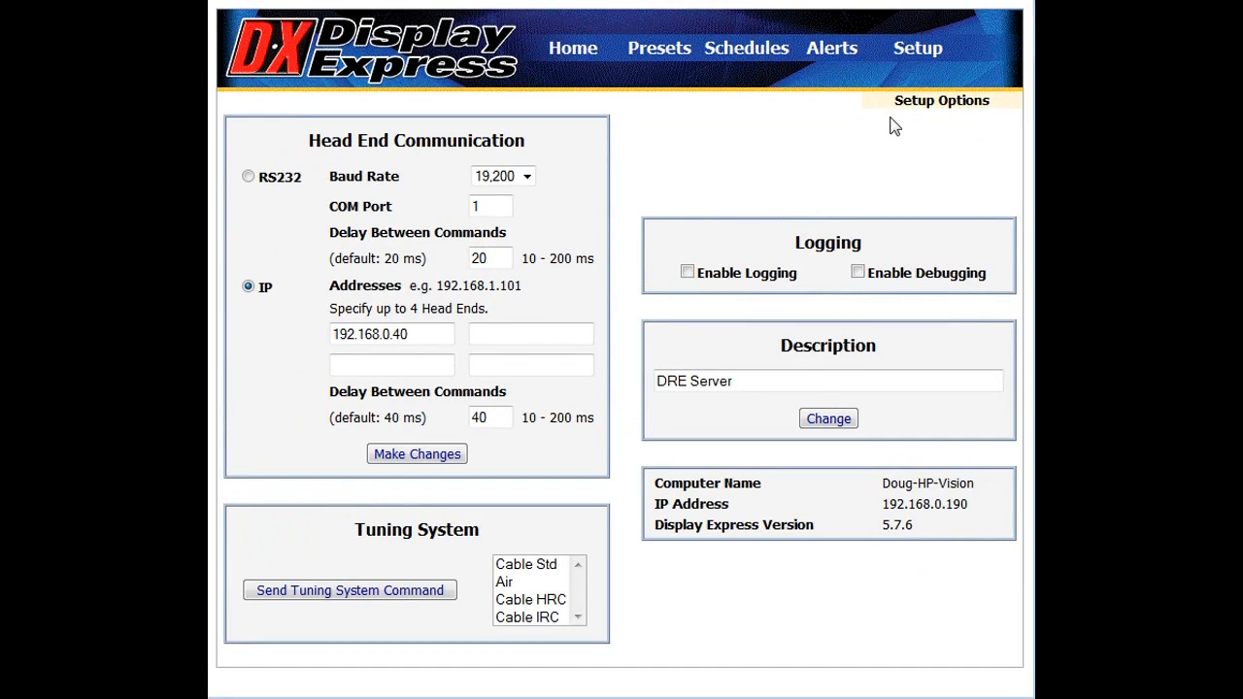
{"action": "left_click", "coordinate": [248, 177]}
{"action": "left_click", "coordinate": [247, 287]}
{"action": "left_click", "coordinate": [432, 334]}
{"action": "left_click", "coordinate": [432, 336]}
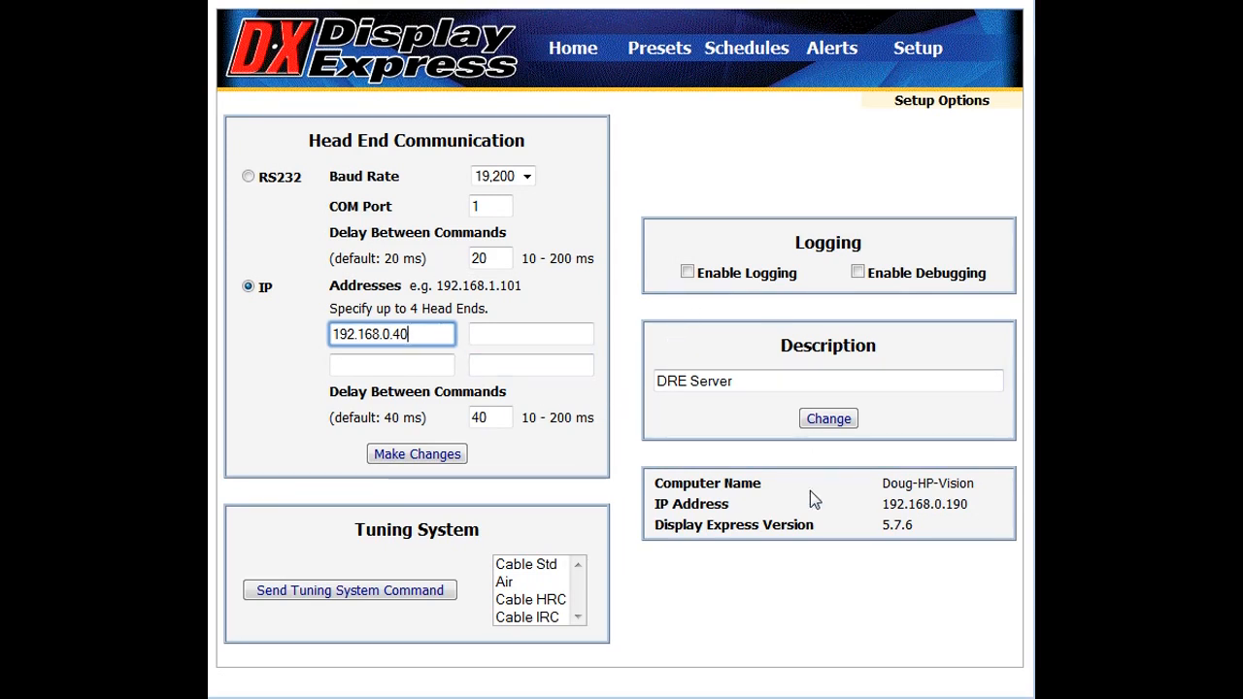
- Examine the server's computer information and its description field in the setup options
{"action": "left_click", "coordinate": [940, 512]}
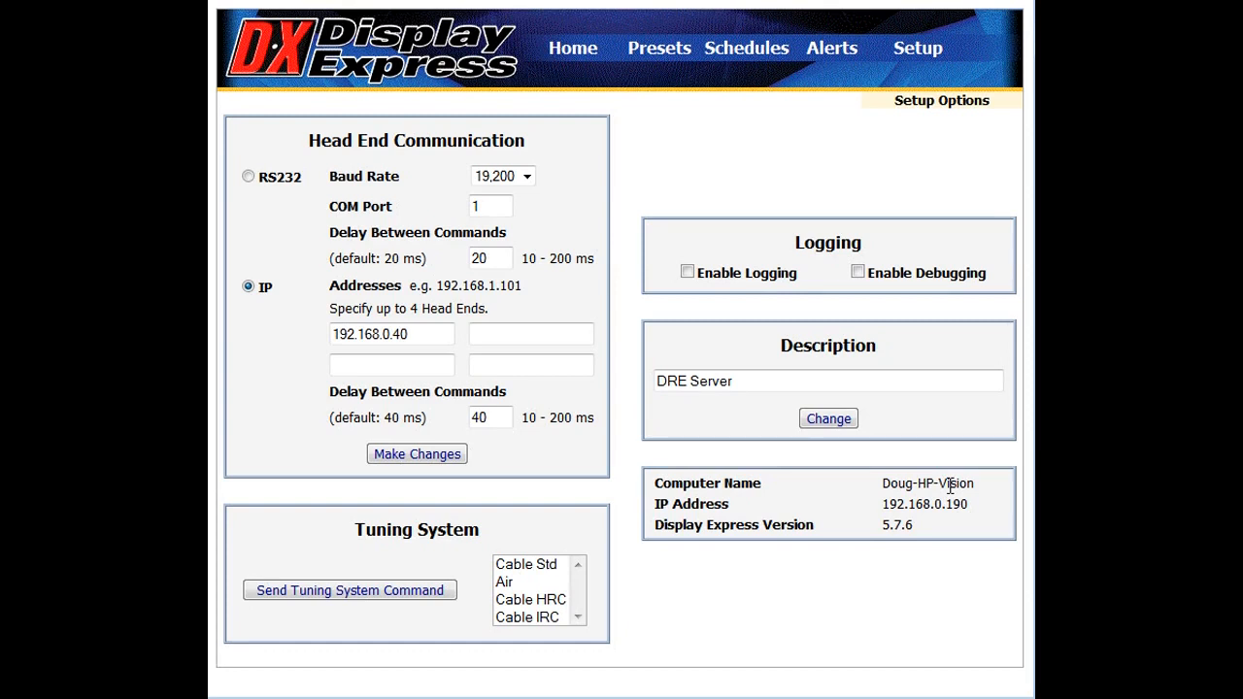
{"action": "left_click", "coordinate": [867, 379]}
{"action": "left_click", "coordinate": [868, 380]}
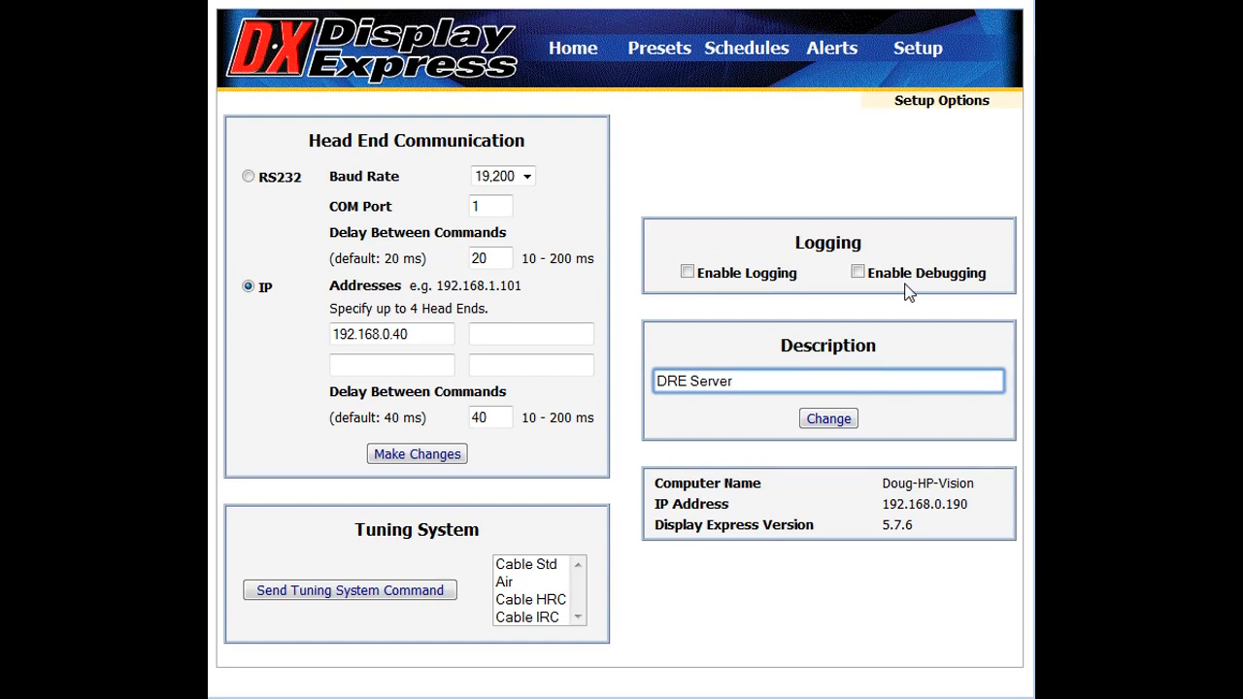
- Open the display setup and resave the L Side 1 entry with that name and display number 260
{"action": "mouse_move", "coordinate": [935, 55]}
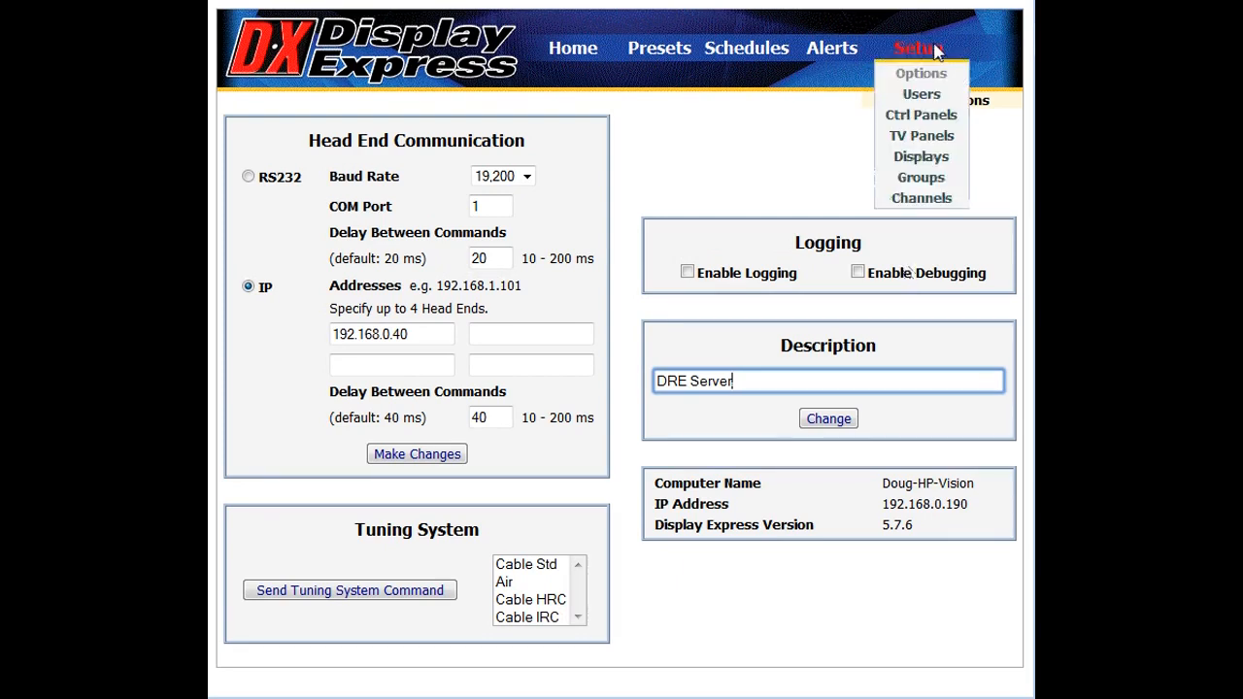
{"action": "left_click", "coordinate": [936, 159]}
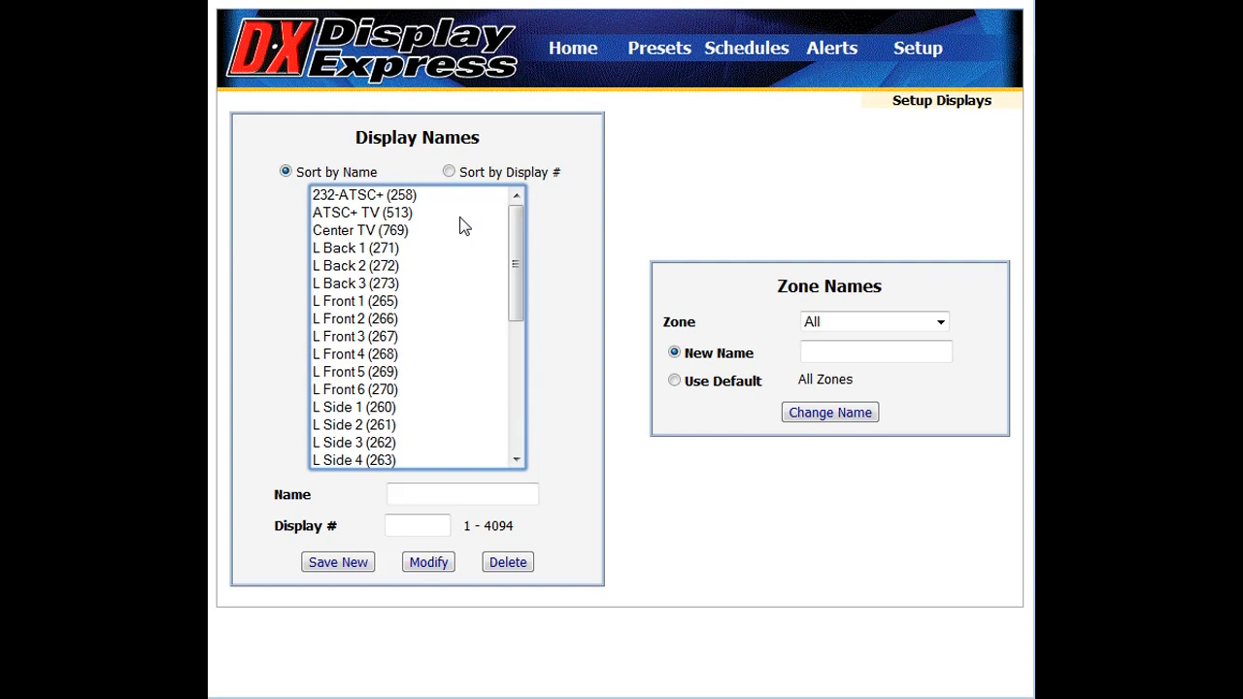
{"action": "left_click", "coordinate": [326, 409]}
{"action": "left_click", "coordinate": [470, 499]}
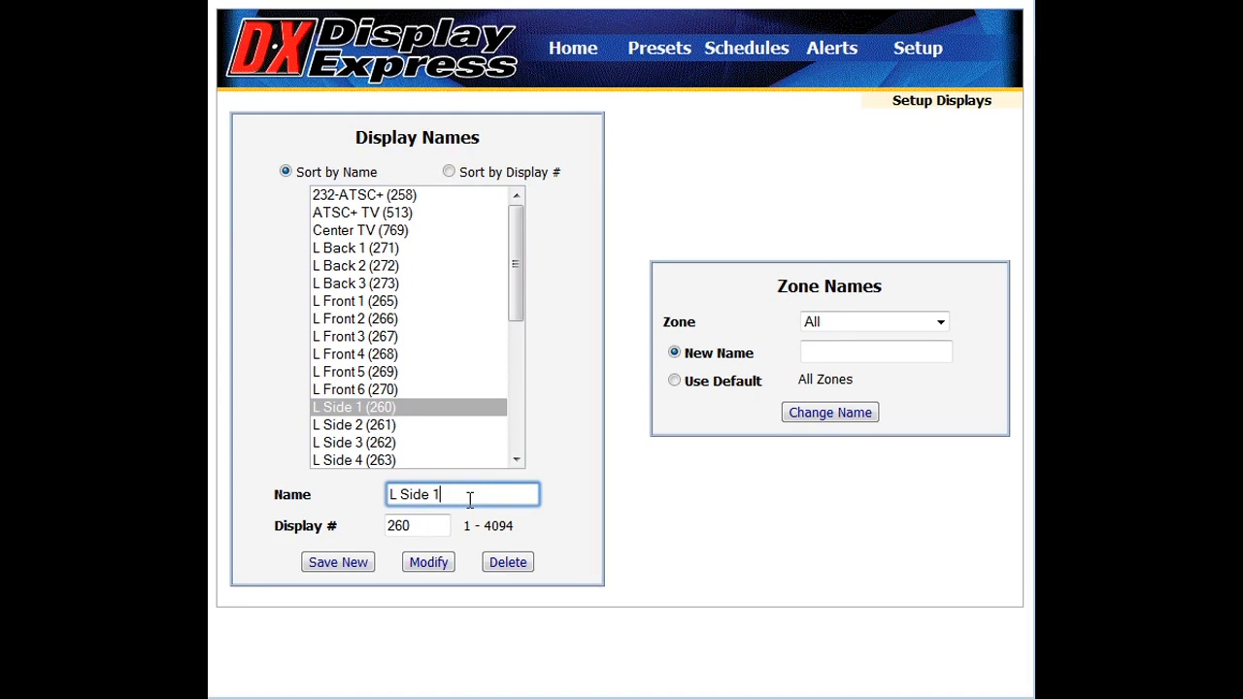
{"action": "left_click", "coordinate": [453, 523]}
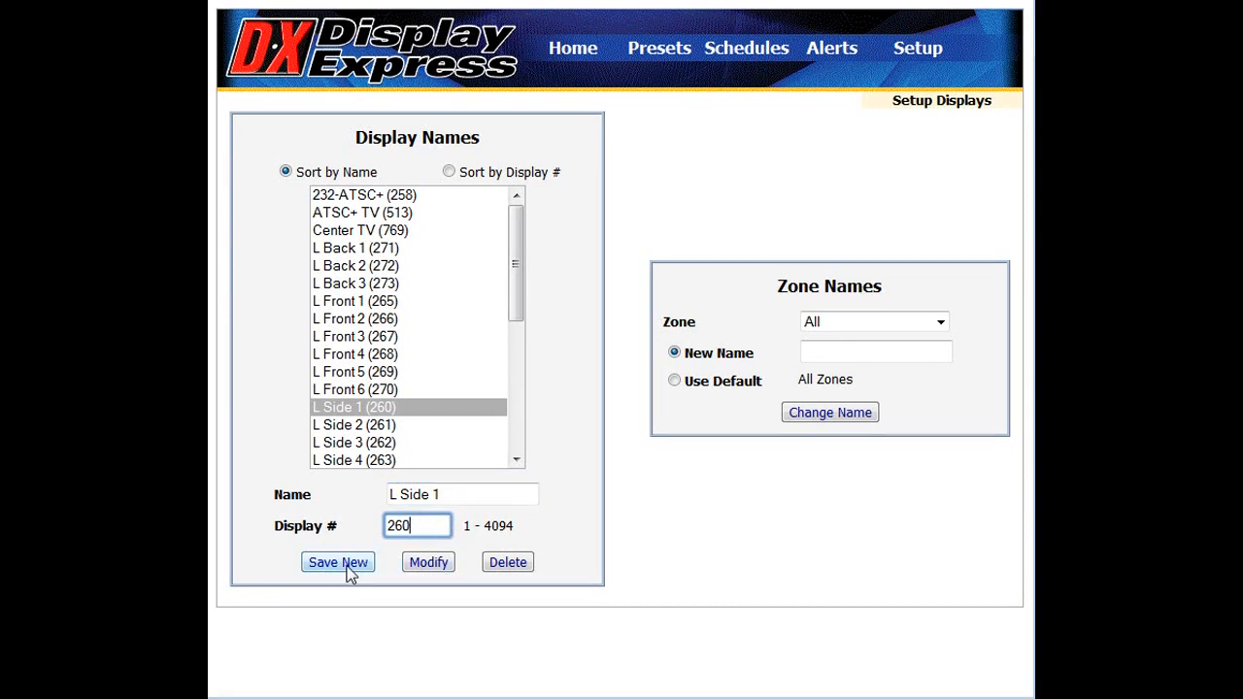
{"action": "left_click", "coordinate": [427, 570]}
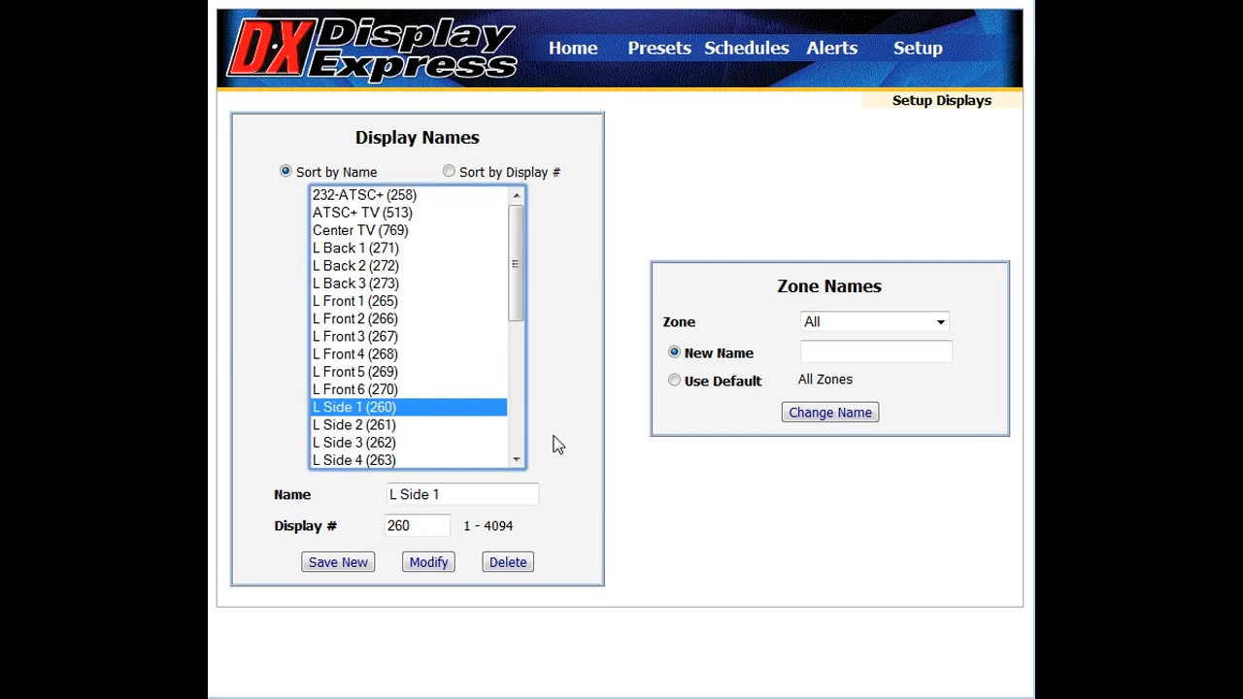
- Look through the zones available for renaming, choosing Zone 5 (1281-1535) and finally Right Displays
{"action": "left_click", "coordinate": [940, 323]}
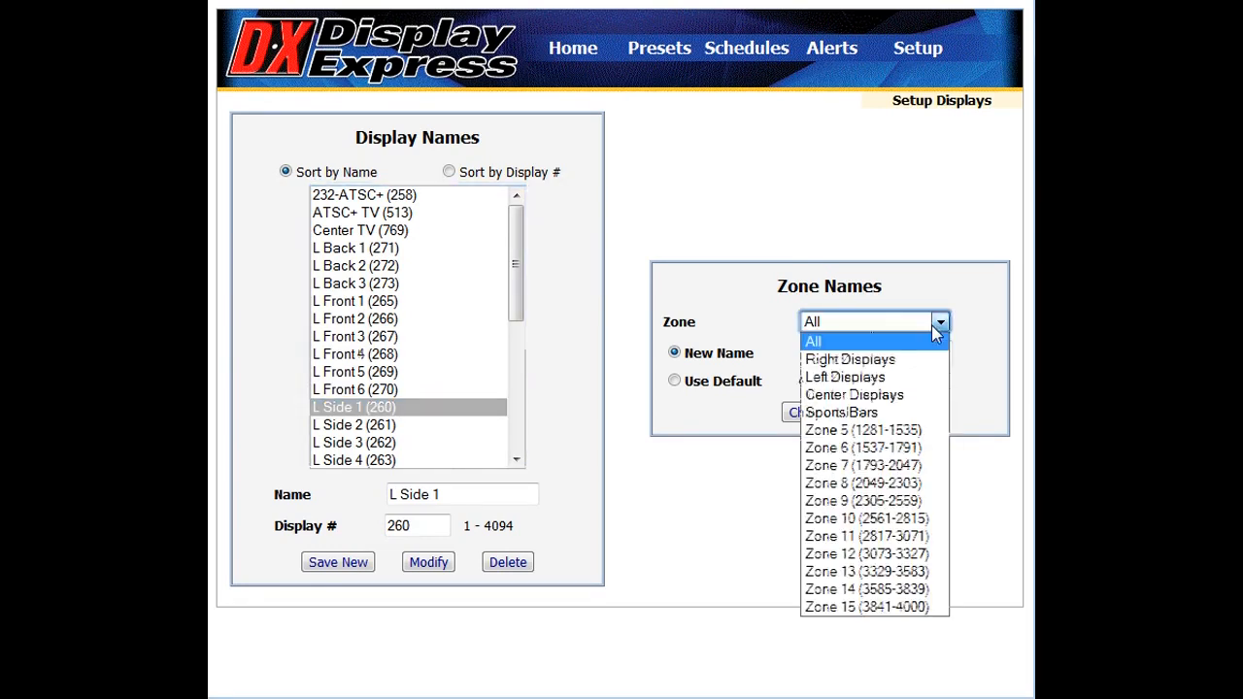
{"action": "left_click", "coordinate": [877, 432]}
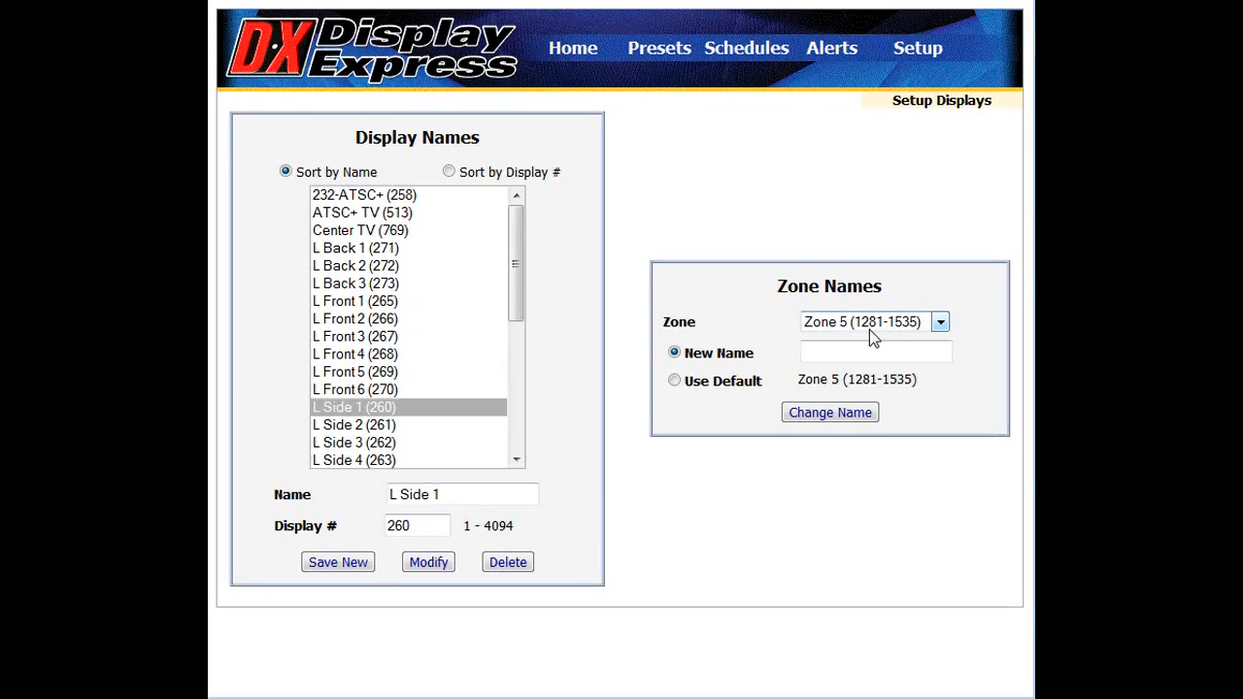
{"action": "left_click", "coordinate": [941, 324]}
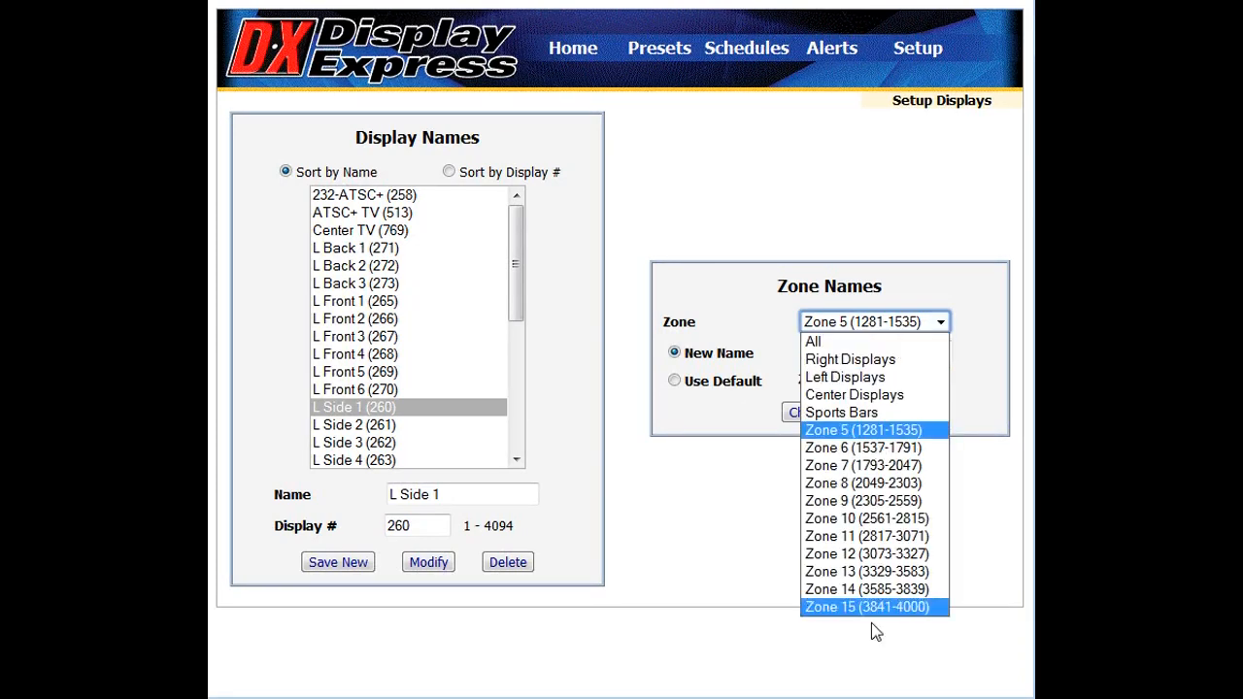
{"action": "left_click", "coordinate": [863, 359]}
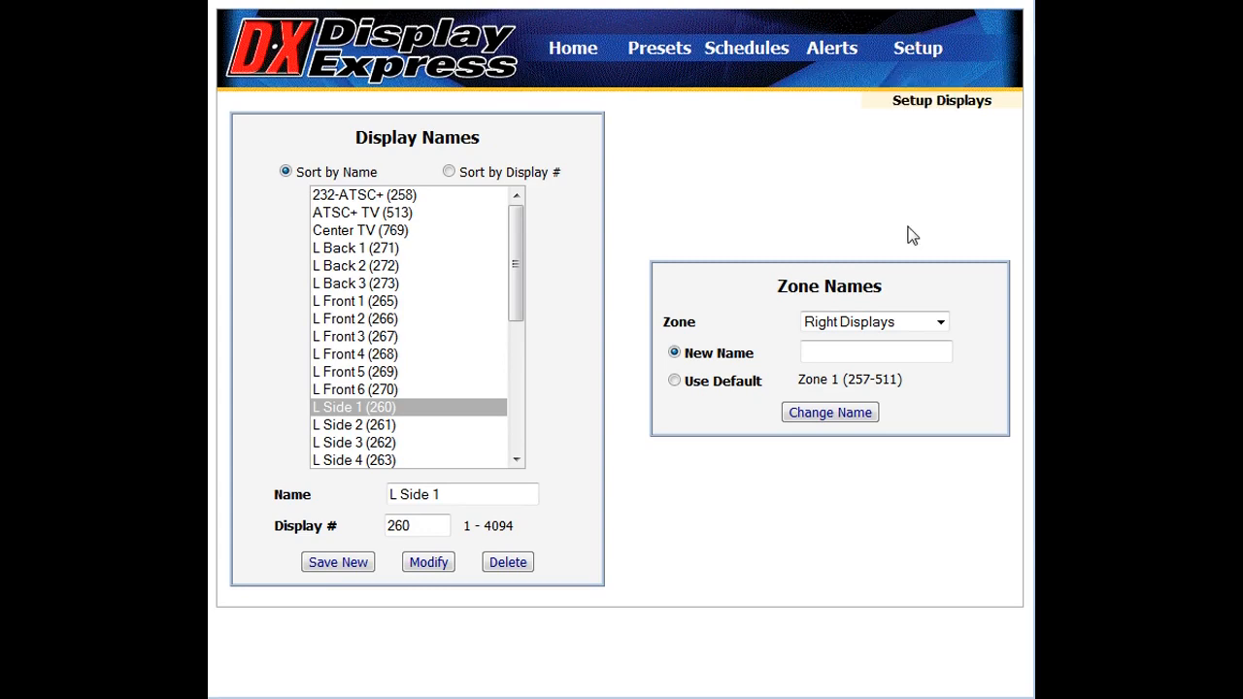
- In the group setup, edit the Large Displays group by adding display 232-ATSC+ (258) and Zone 5 (1281-1535)
{"action": "mouse_move", "coordinate": [917, 48]}
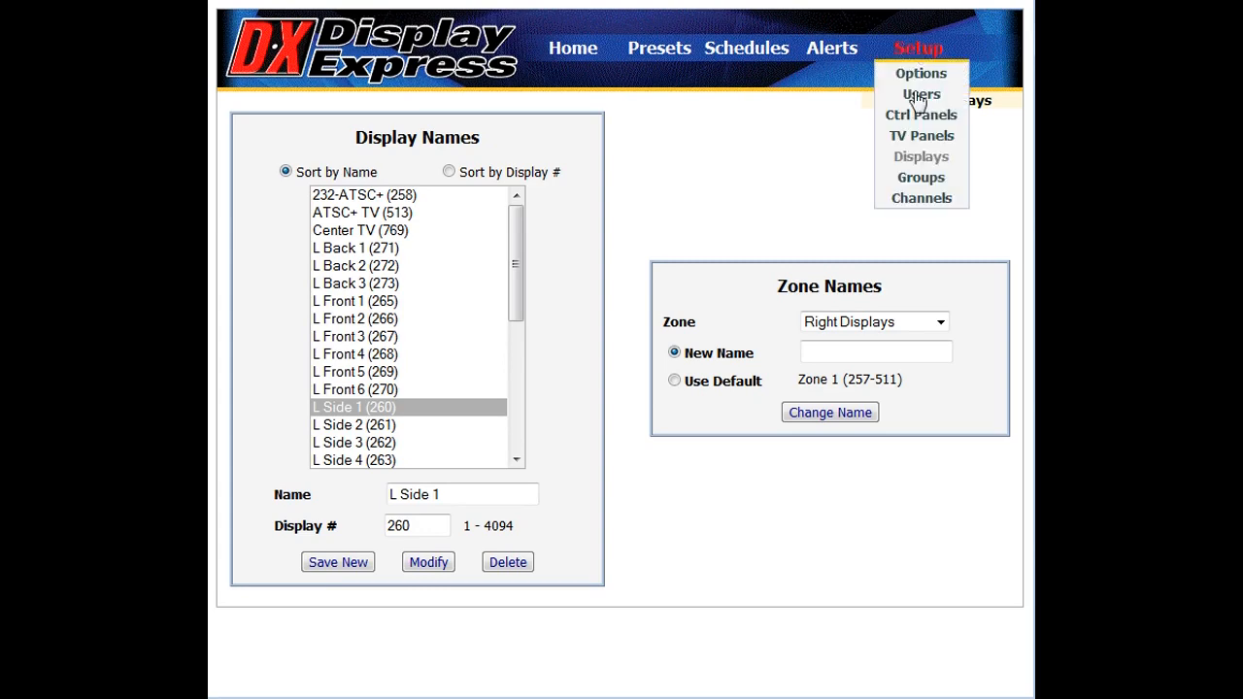
{"action": "left_click", "coordinate": [921, 177]}
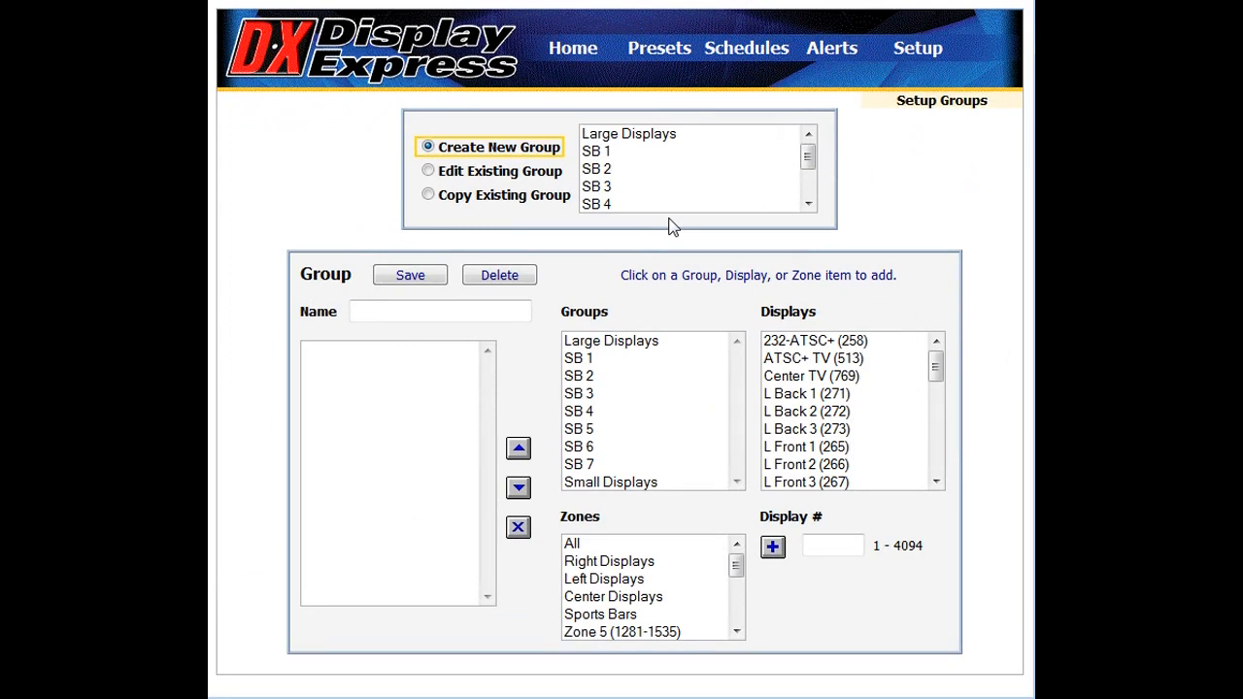
{"action": "left_click", "coordinate": [655, 134]}
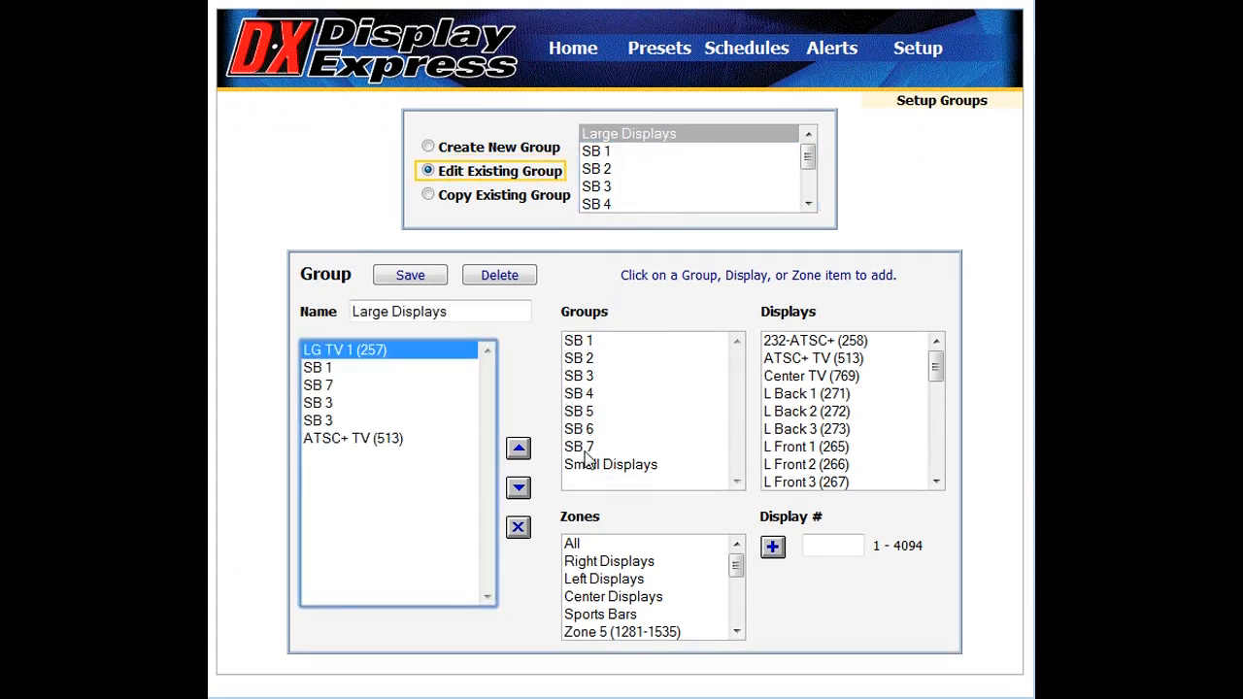
{"action": "left_click", "coordinate": [790, 344]}
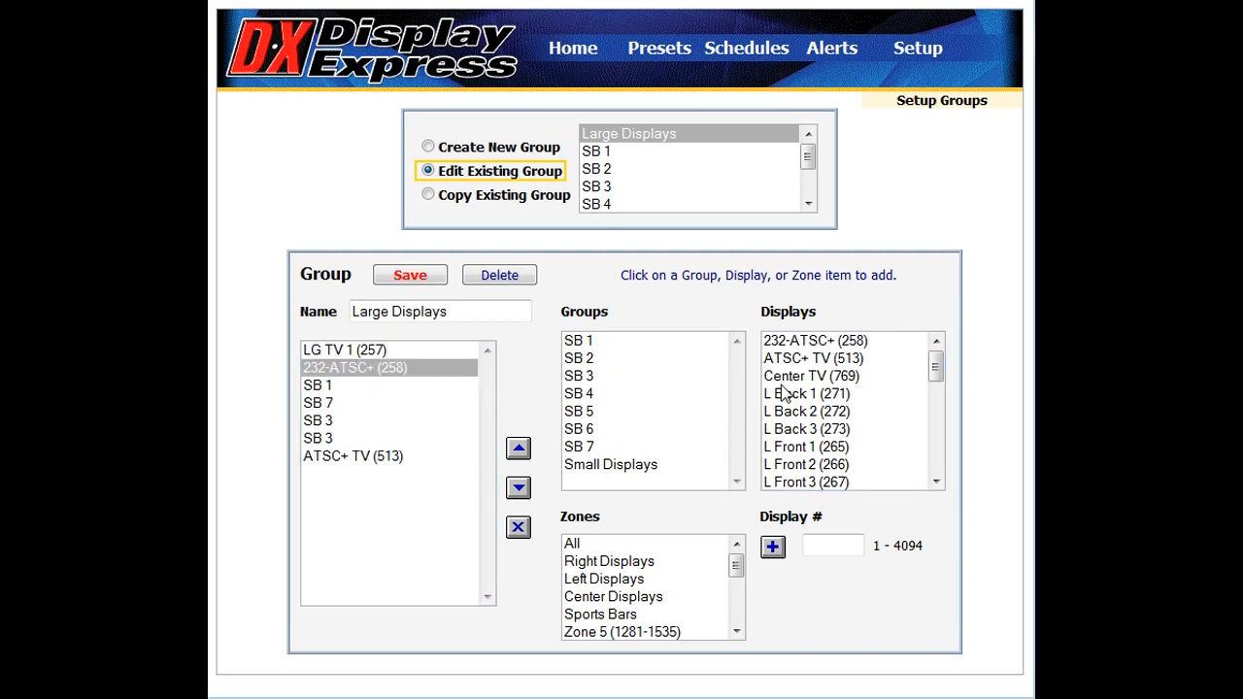
{"action": "left_click", "coordinate": [593, 634]}
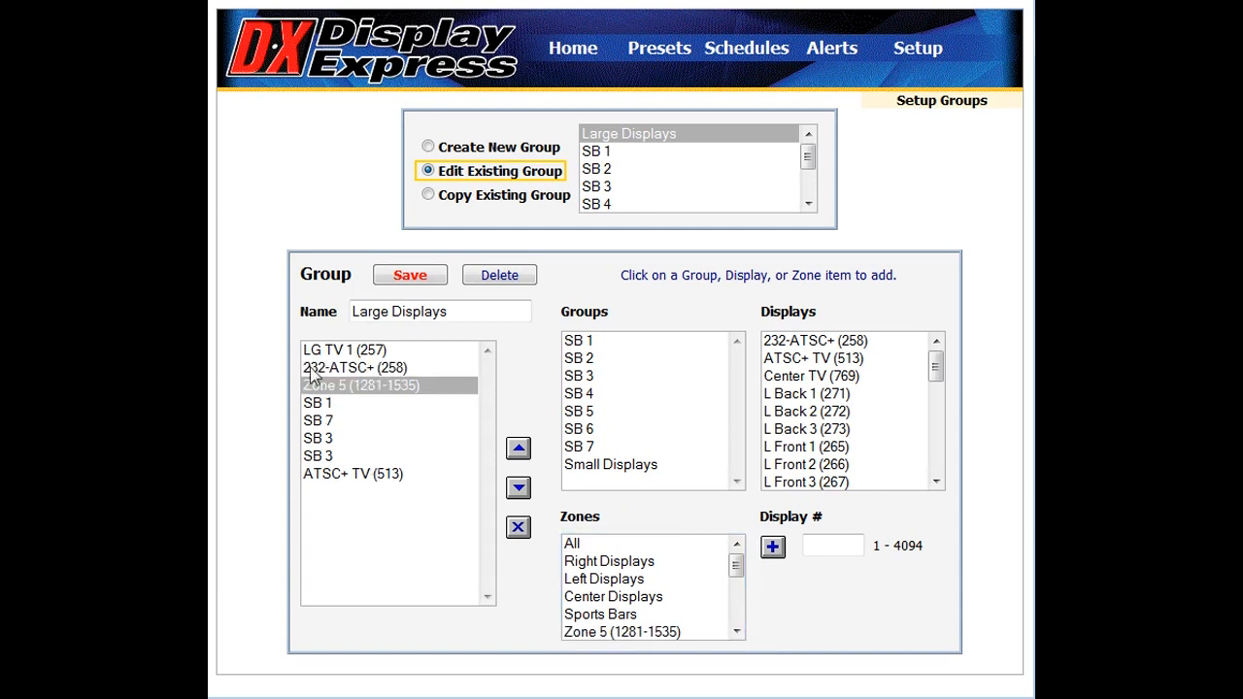
- Remove ATSC+ TV (513) from the Large Displays group and save the group
{"action": "left_click", "coordinate": [338, 474]}
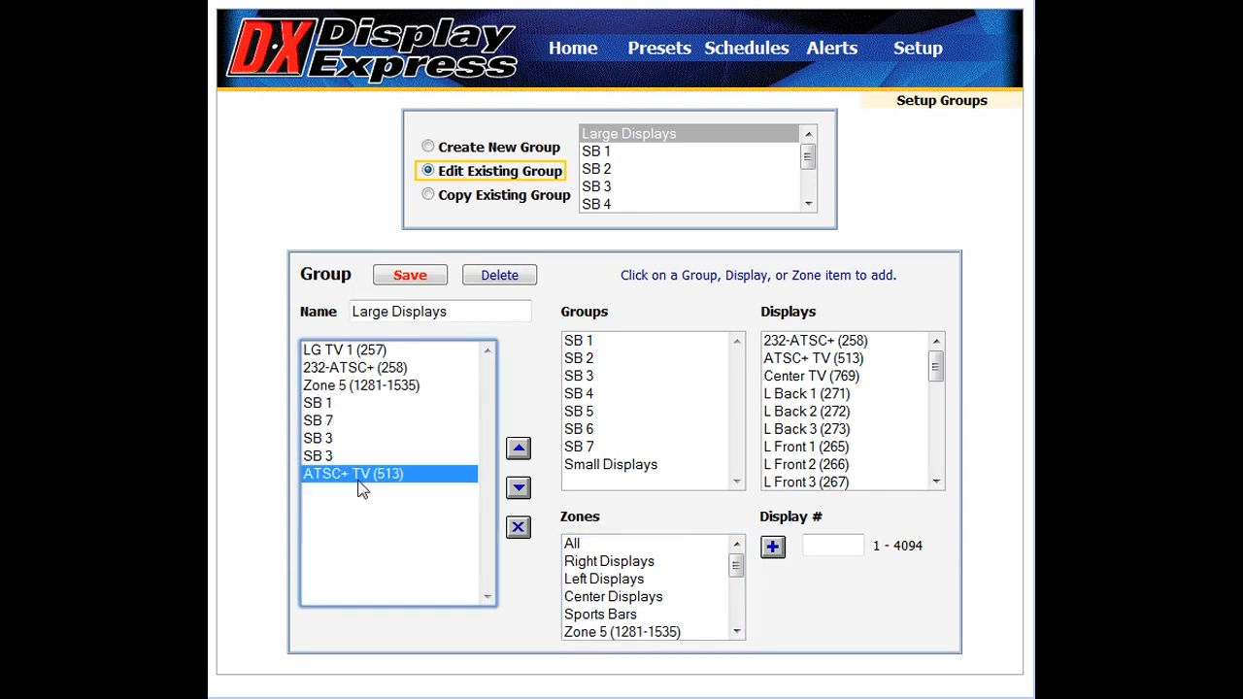
{"action": "left_click", "coordinate": [518, 529]}
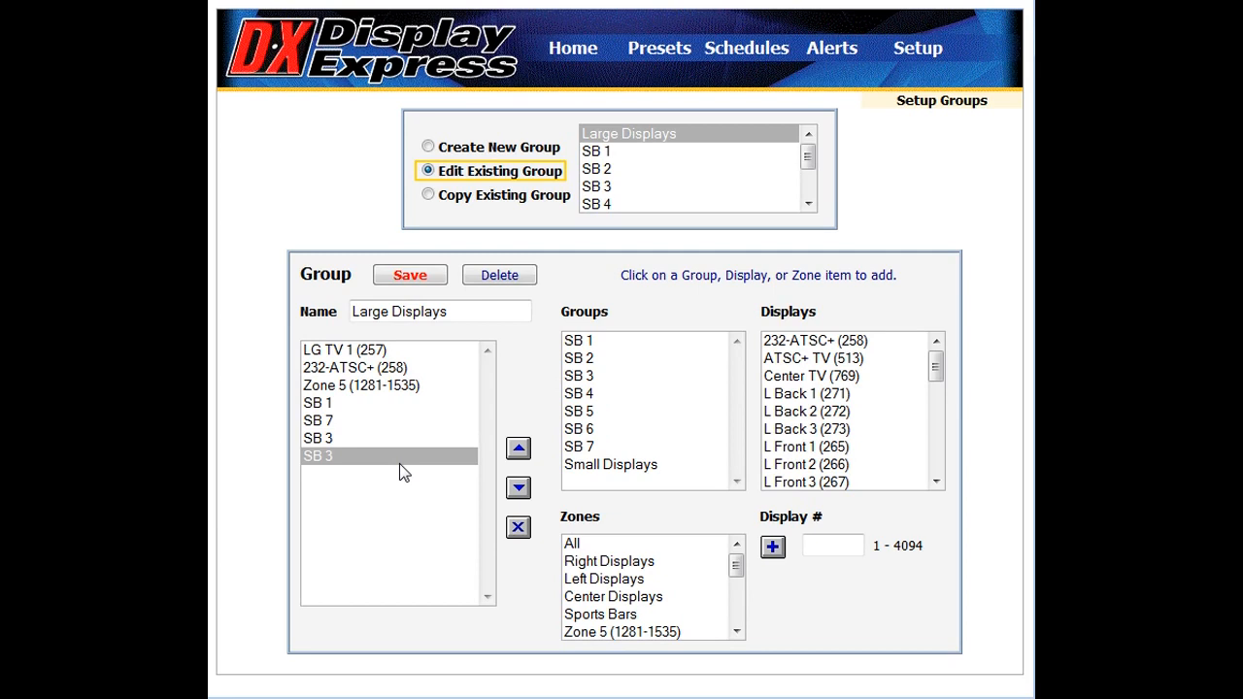
{"action": "left_click", "coordinate": [406, 276]}
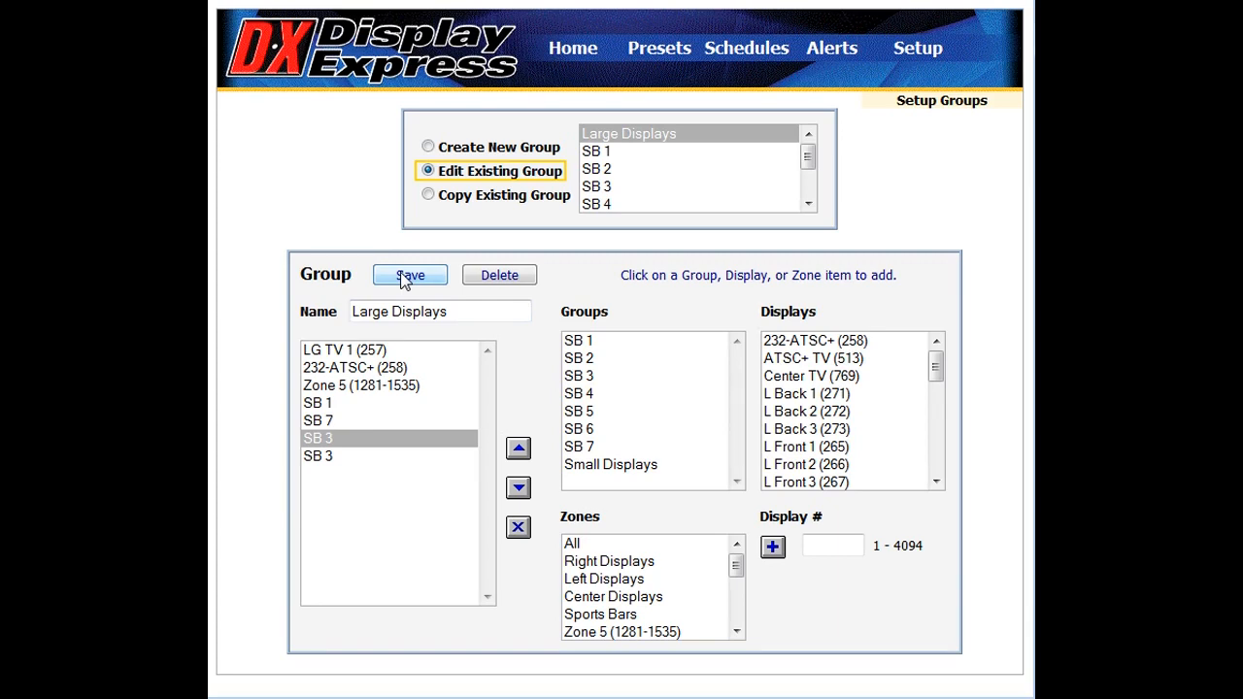
- Look at the create, edit and copy modes for groups, loading the existing SB 4 group as the copy source
{"action": "left_click", "coordinate": [505, 152]}
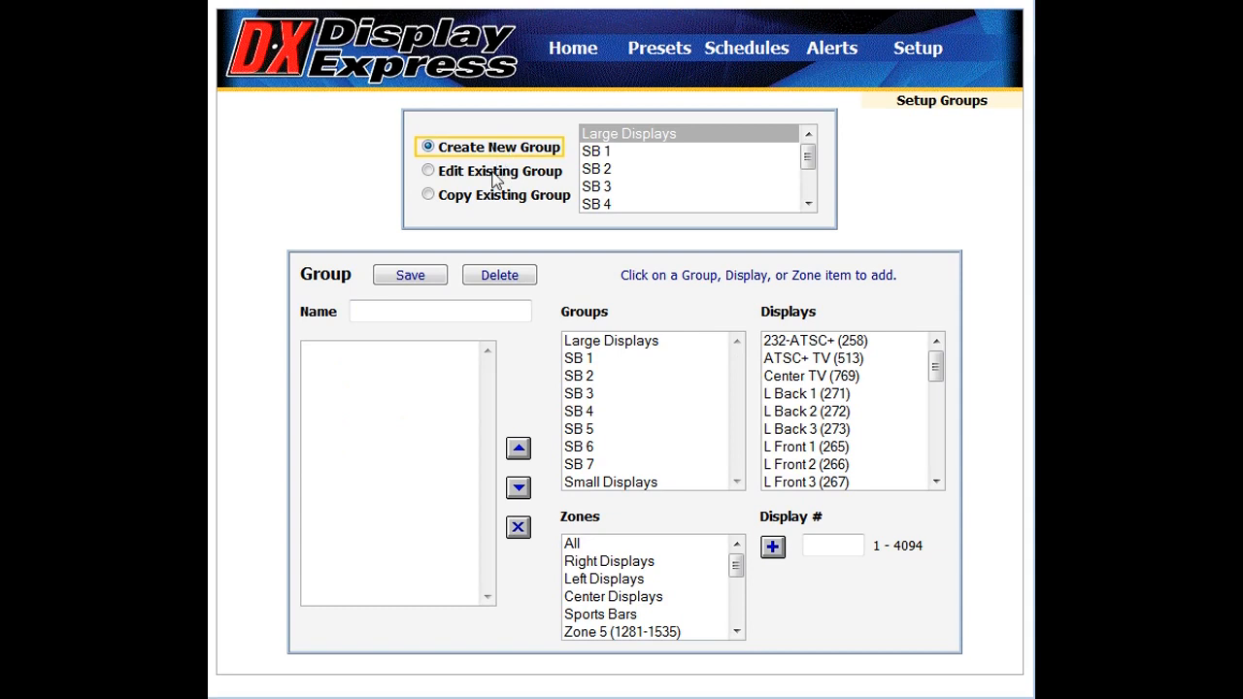
{"action": "left_click", "coordinate": [495, 179]}
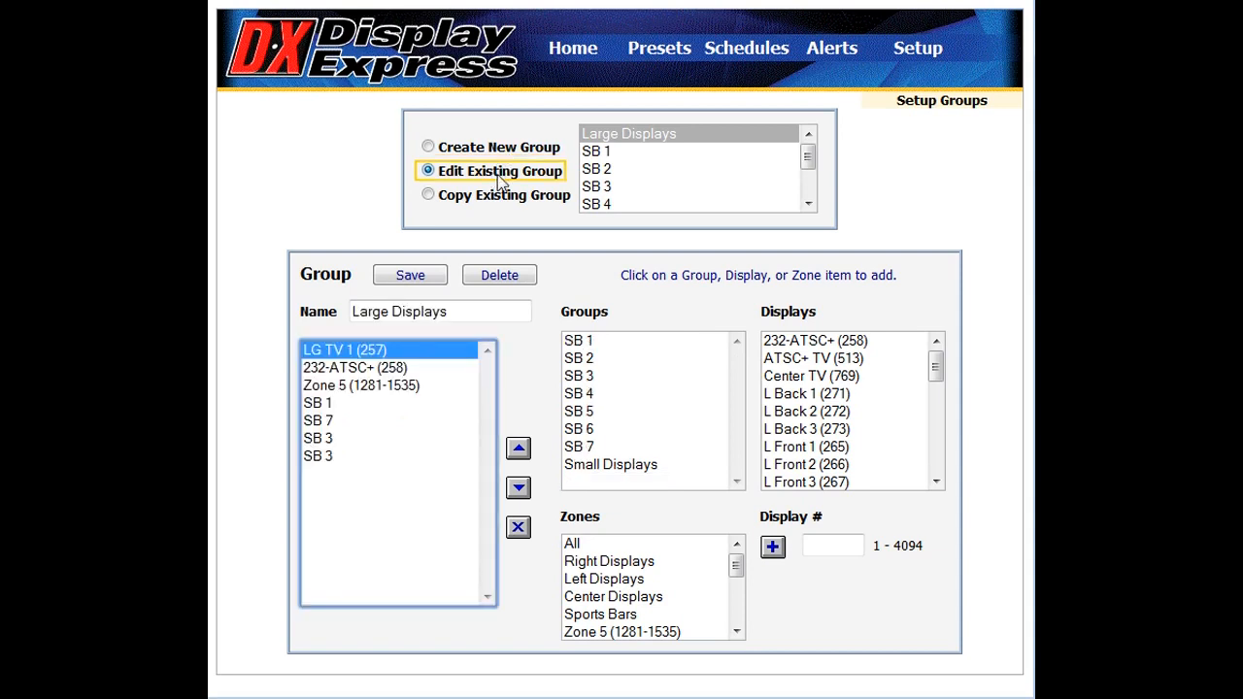
{"action": "left_click", "coordinate": [599, 202]}
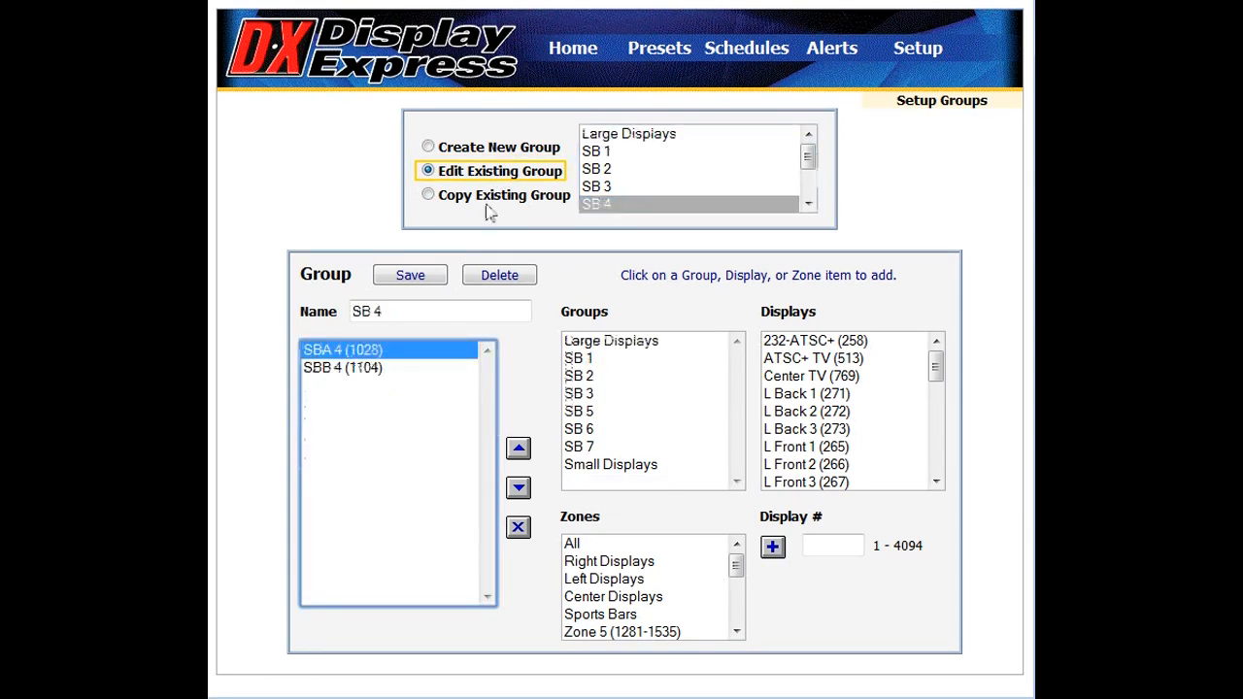
{"action": "left_click", "coordinate": [529, 197]}
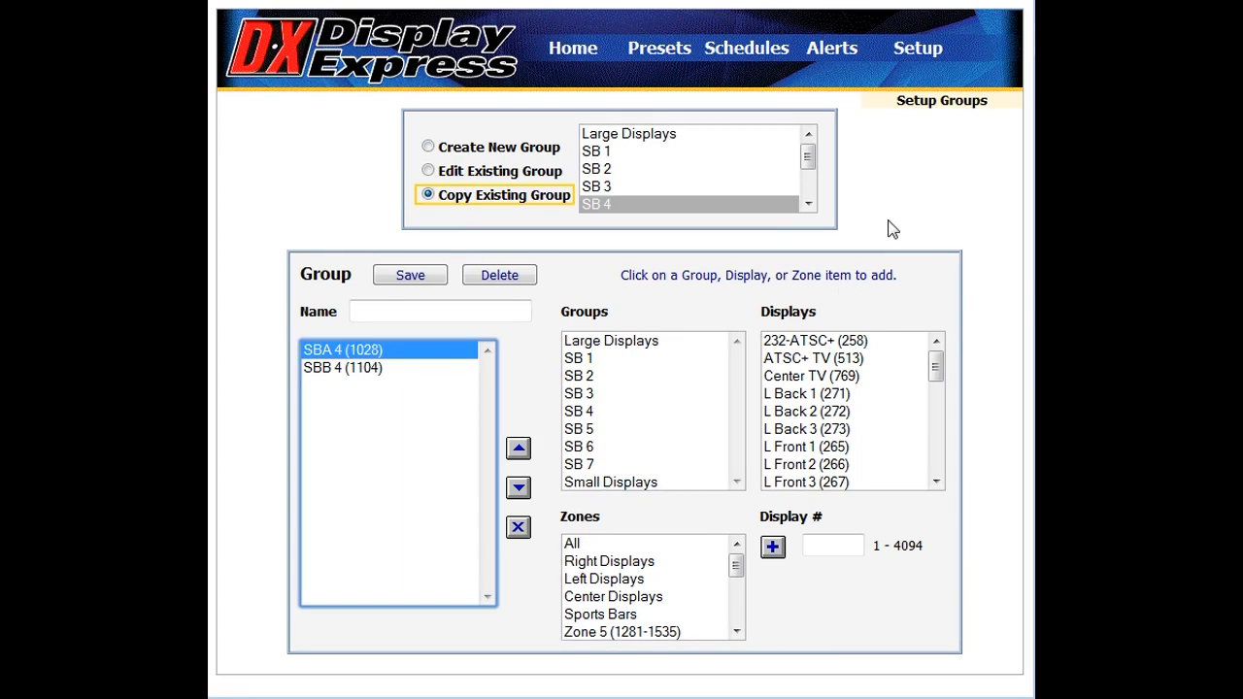
- Open the channel setup and compare the channel labels sorted by channel and by label
{"action": "mouse_move", "coordinate": [930, 57]}
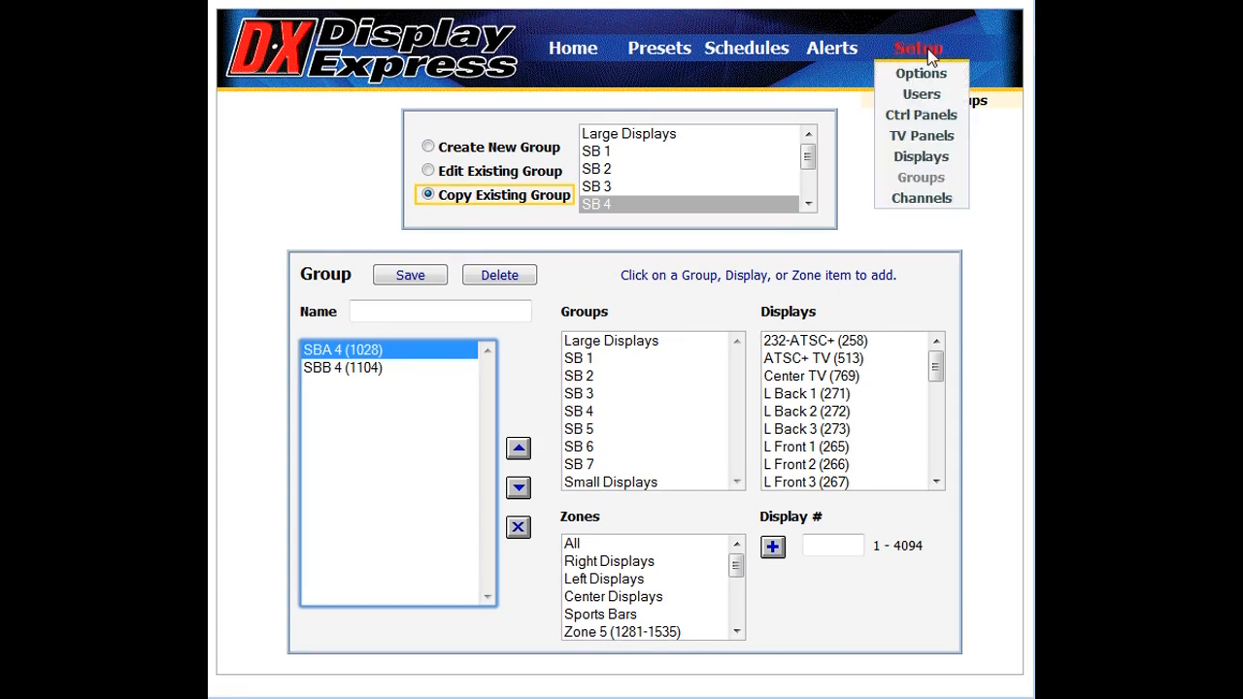
{"action": "left_click", "coordinate": [921, 200]}
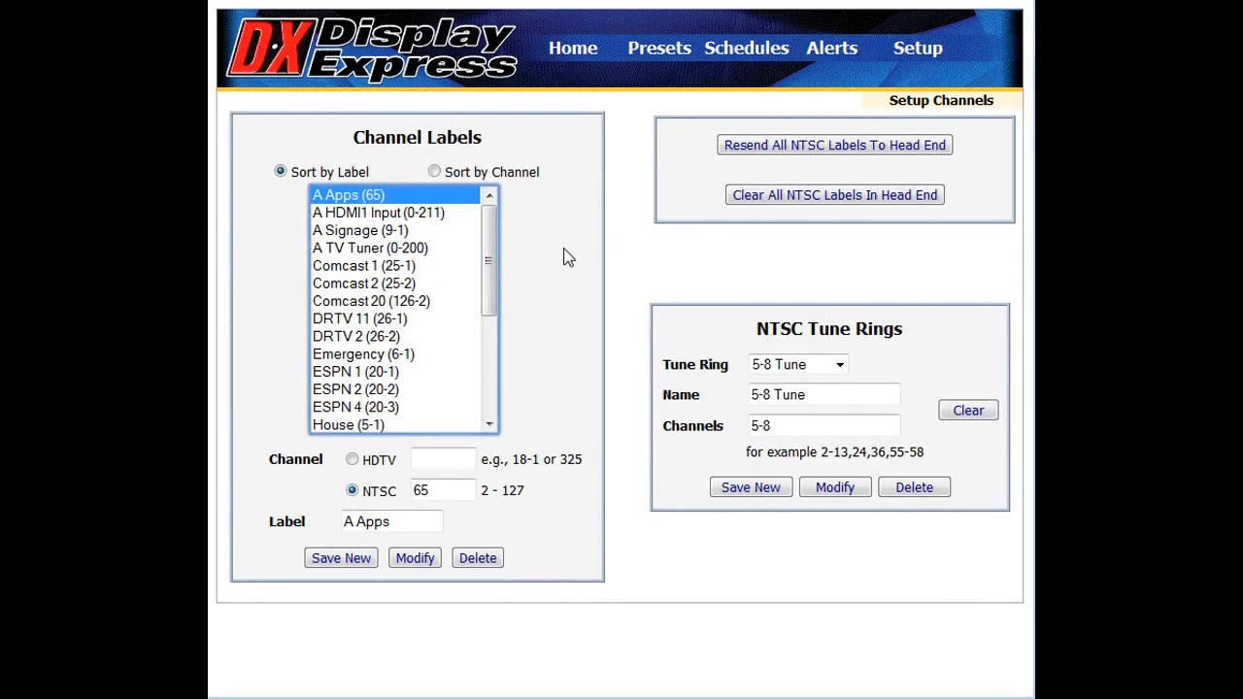
{"action": "left_click", "coordinate": [513, 177]}
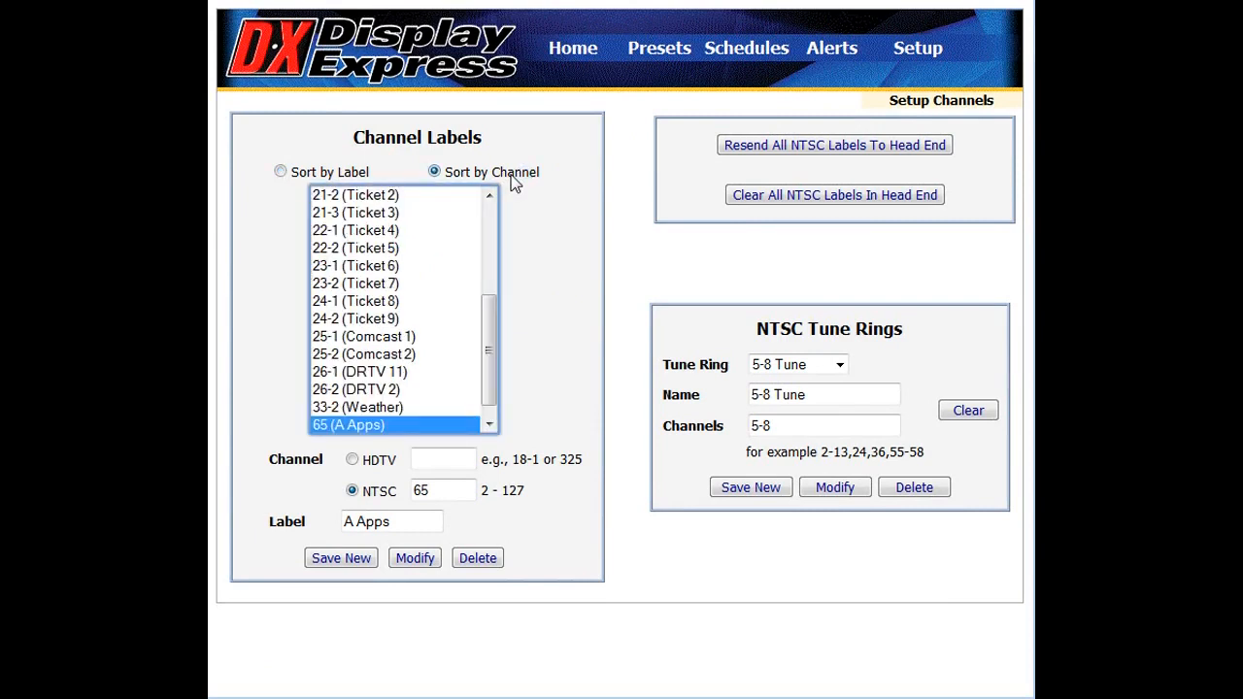
{"action": "left_click", "coordinate": [294, 177]}
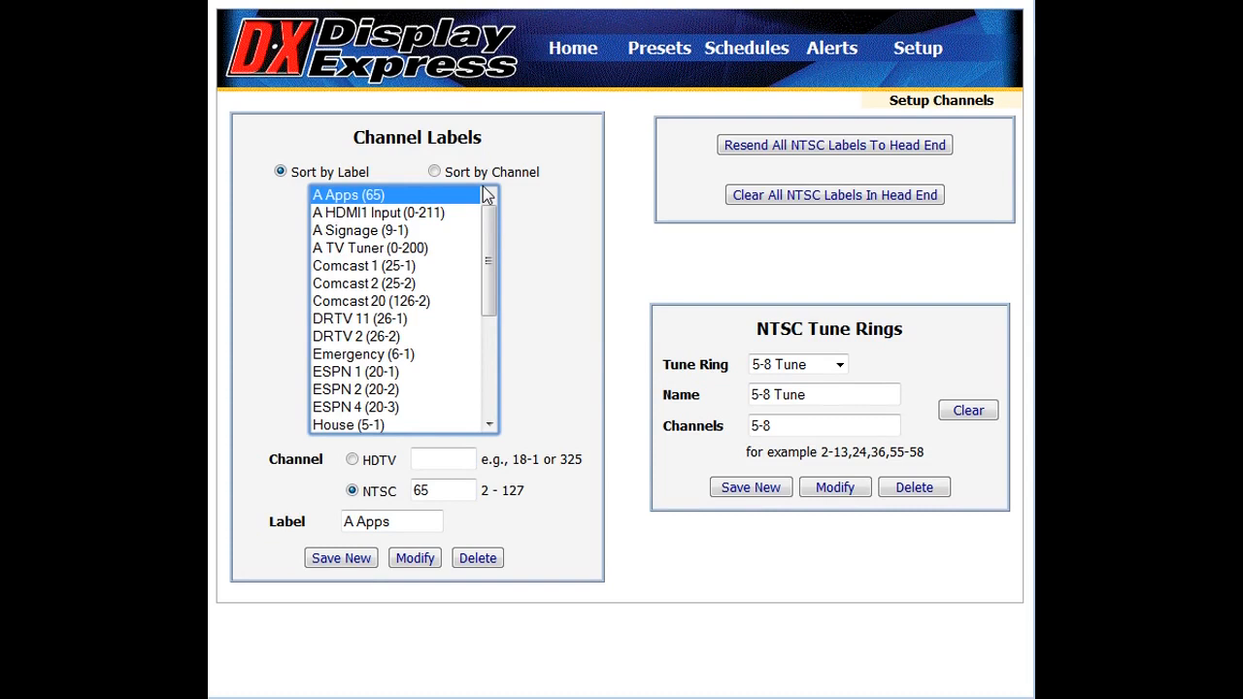
- Resave the Emergency channel label with HDTV channel 6-1
{"action": "left_click", "coordinate": [374, 336]}
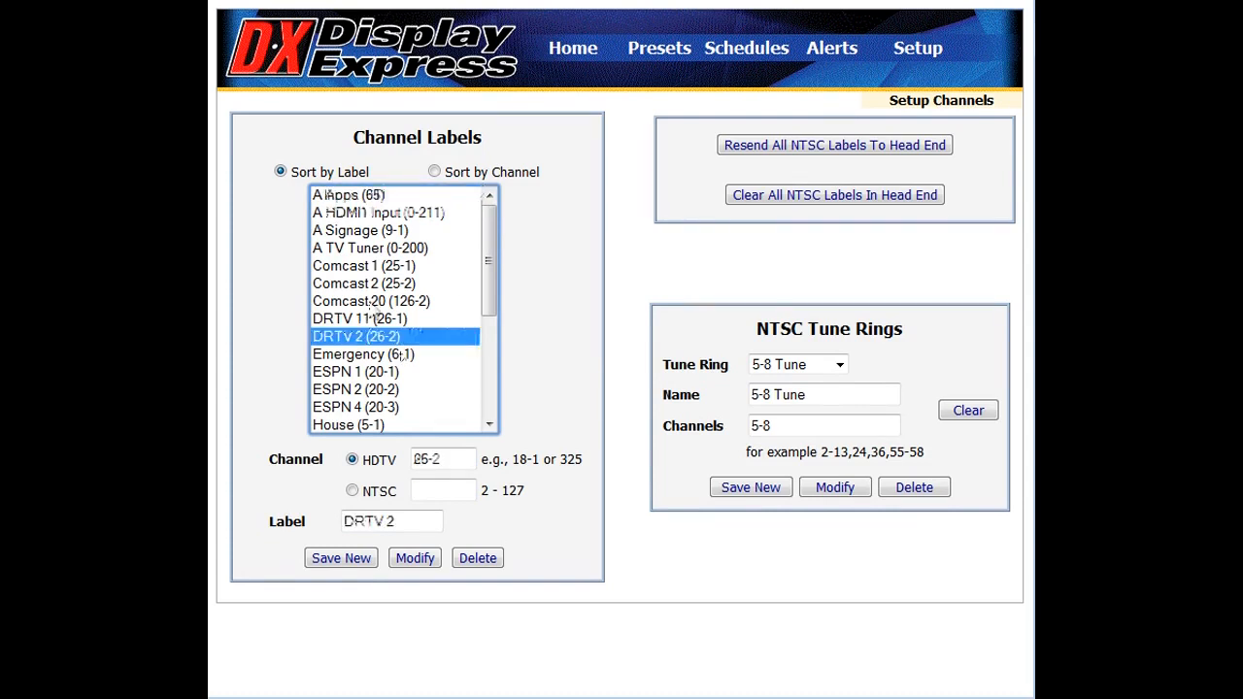
{"action": "left_click", "coordinate": [379, 356]}
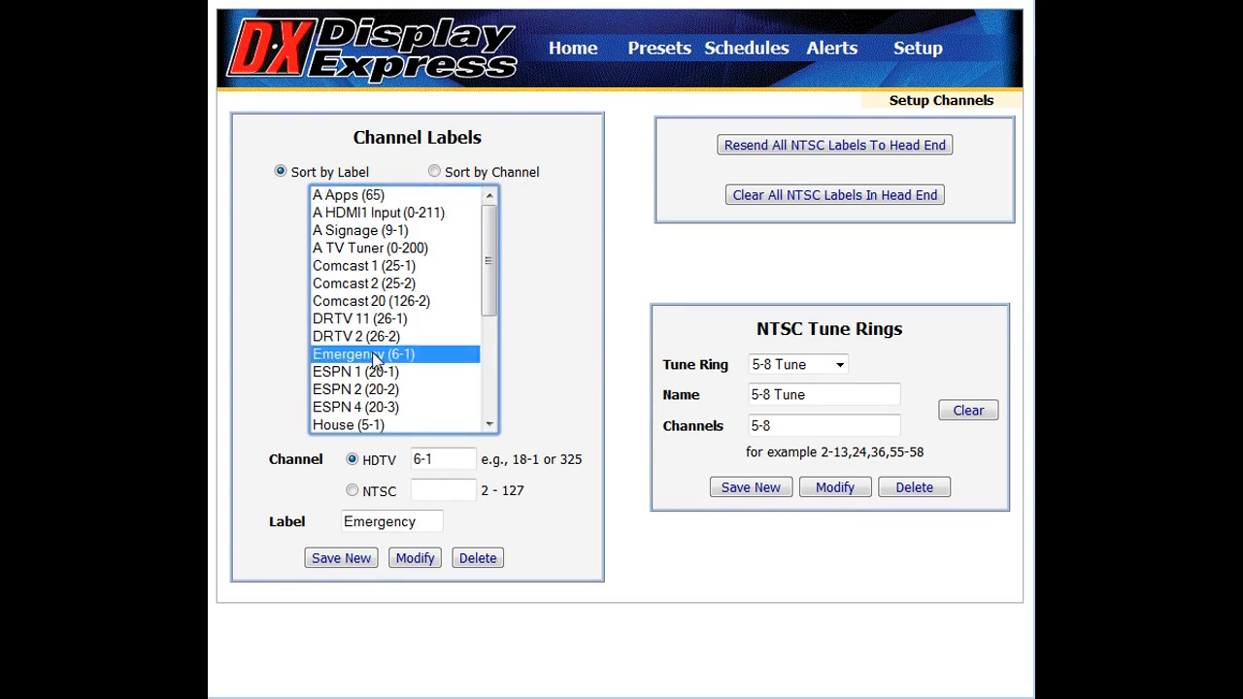
{"action": "left_click", "coordinate": [454, 462]}
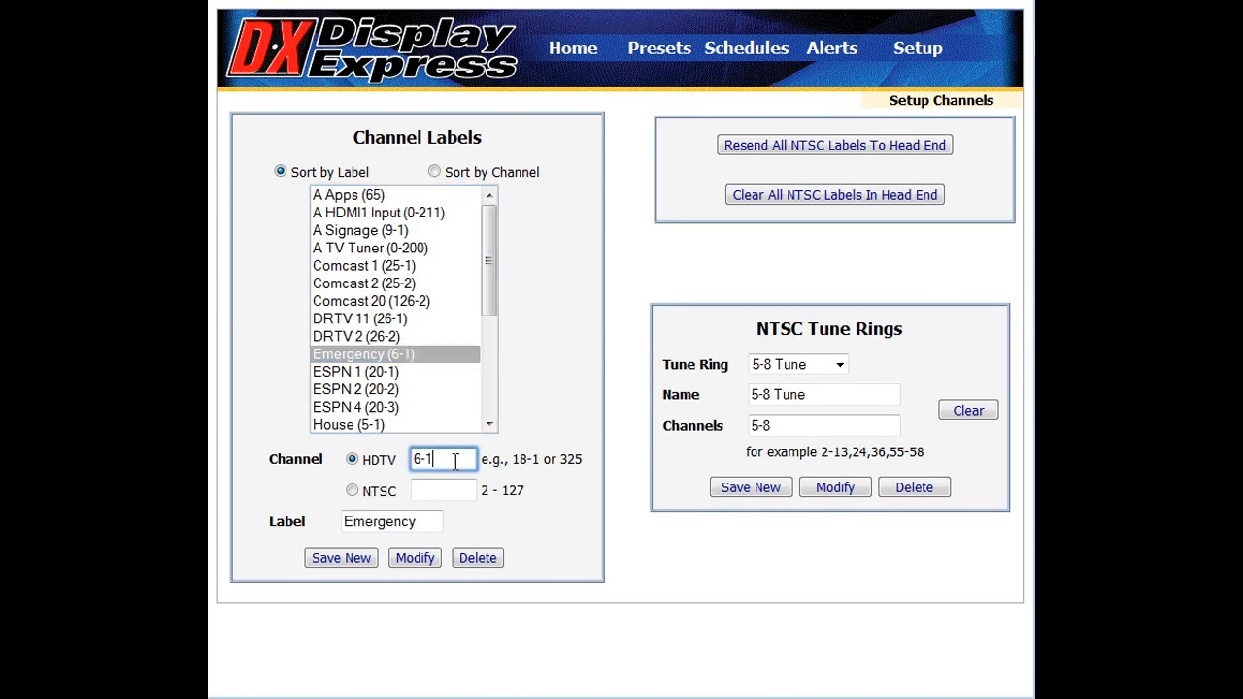
{"action": "left_click", "coordinate": [427, 522]}
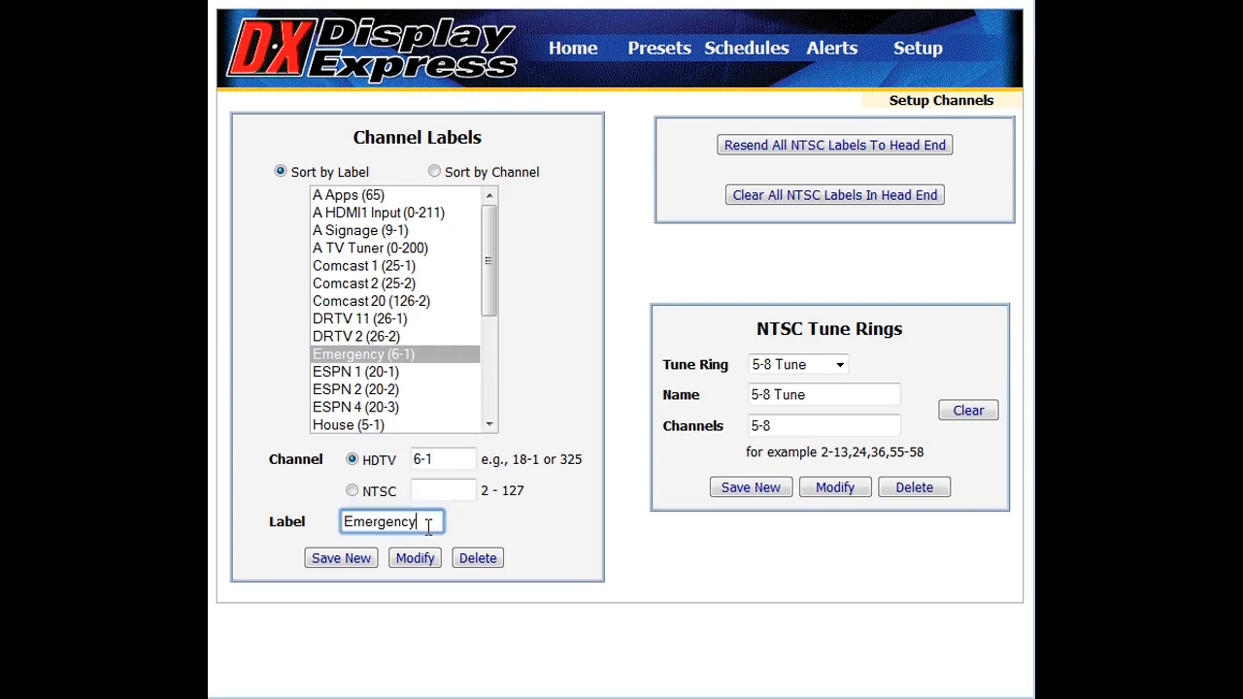
{"action": "left_click", "coordinate": [424, 564]}
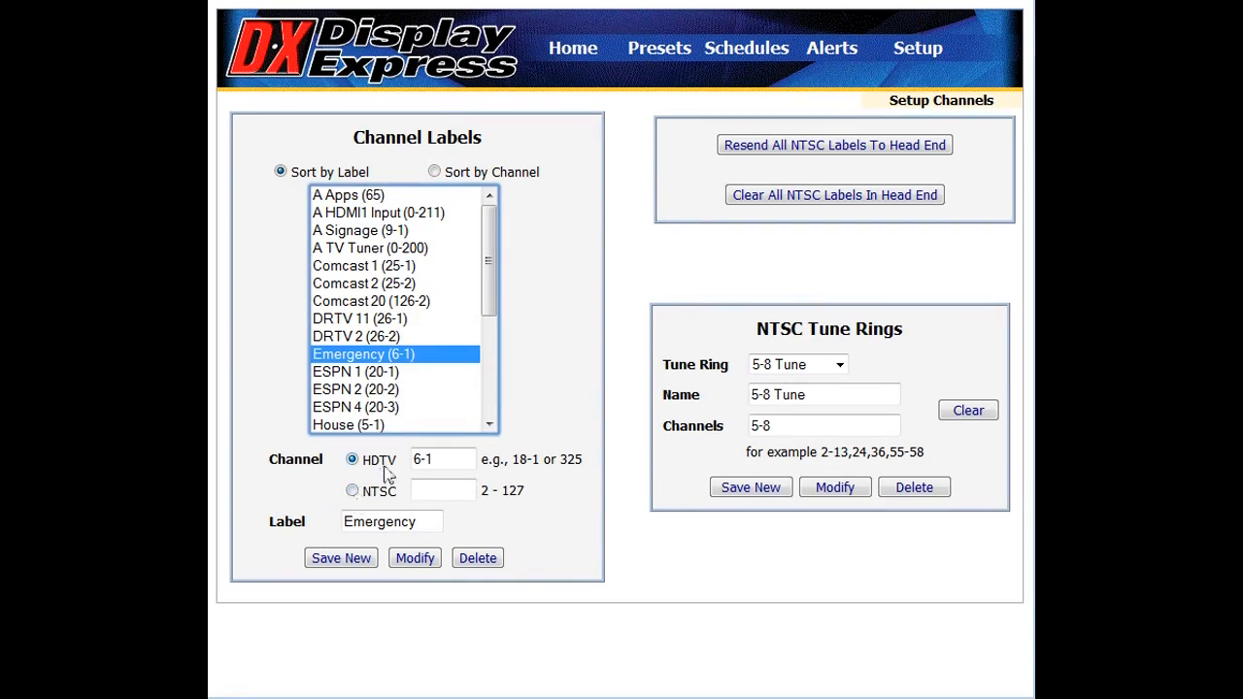
- Show the channel details of the A HDMI1 Input label
{"action": "left_click", "coordinate": [430, 213]}
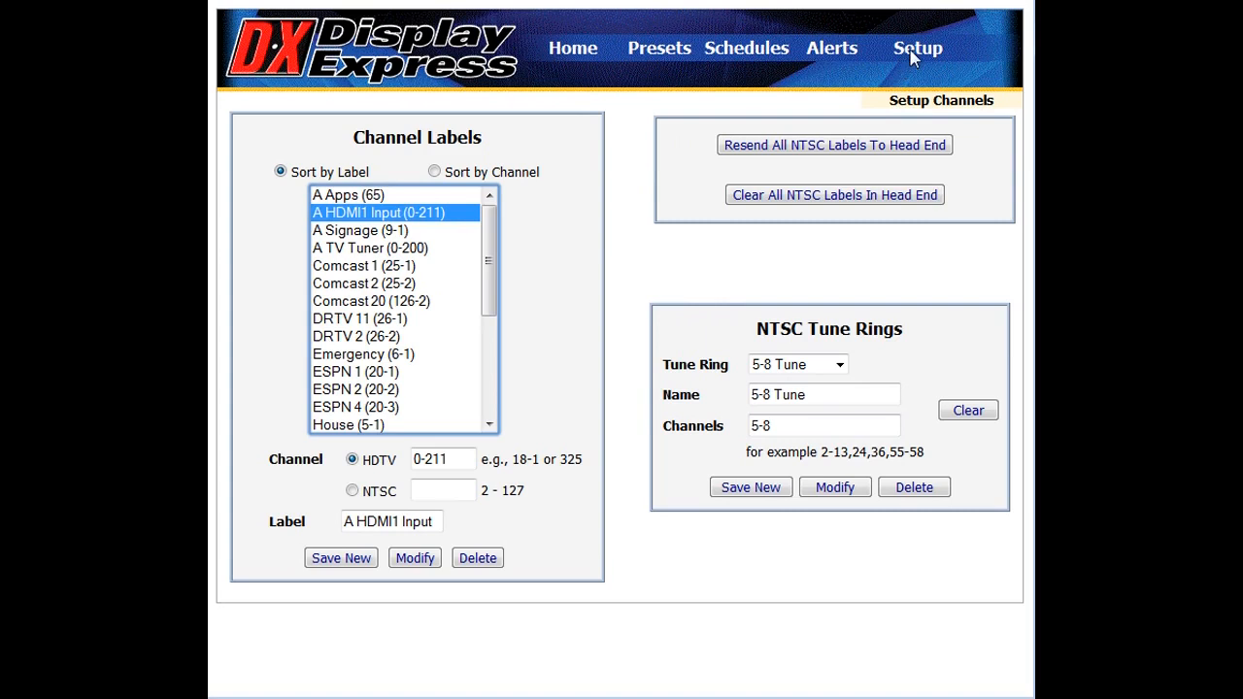
{"action": "mouse_move", "coordinate": [913, 59]}
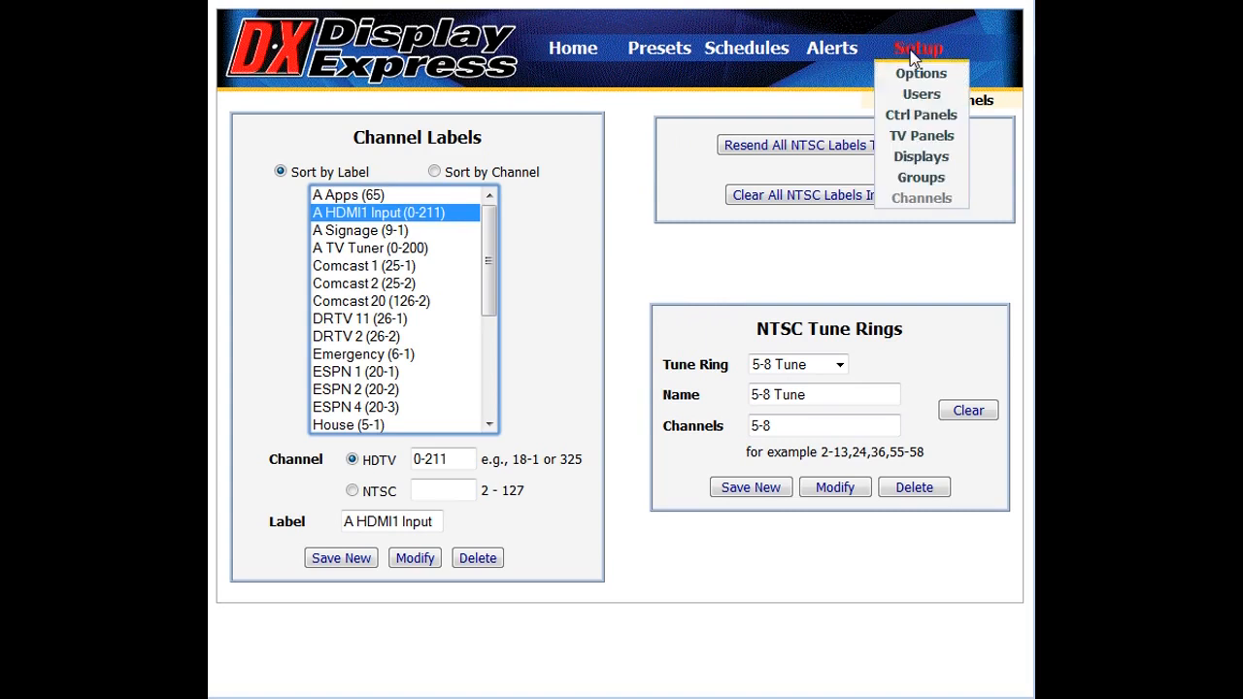